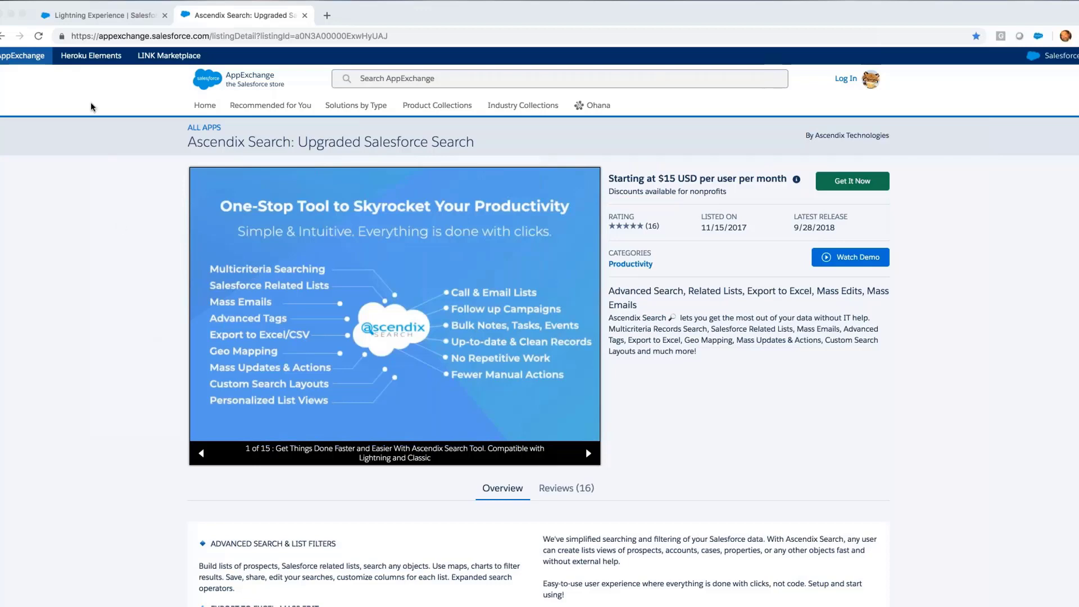
# - On the Ascendix Search page, require at least 50 employees and at least 10,000,000 annual revenue
pyautogui.hotkey('ctrl', 'shift', 'Tab')
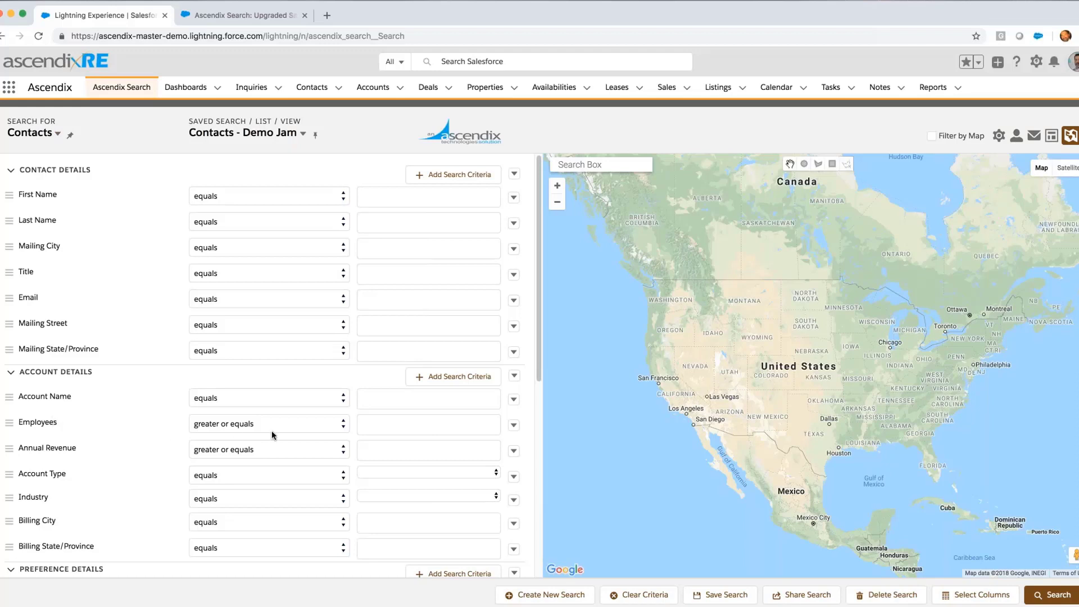
pyautogui.click(363, 426)
pyautogui.write('50')
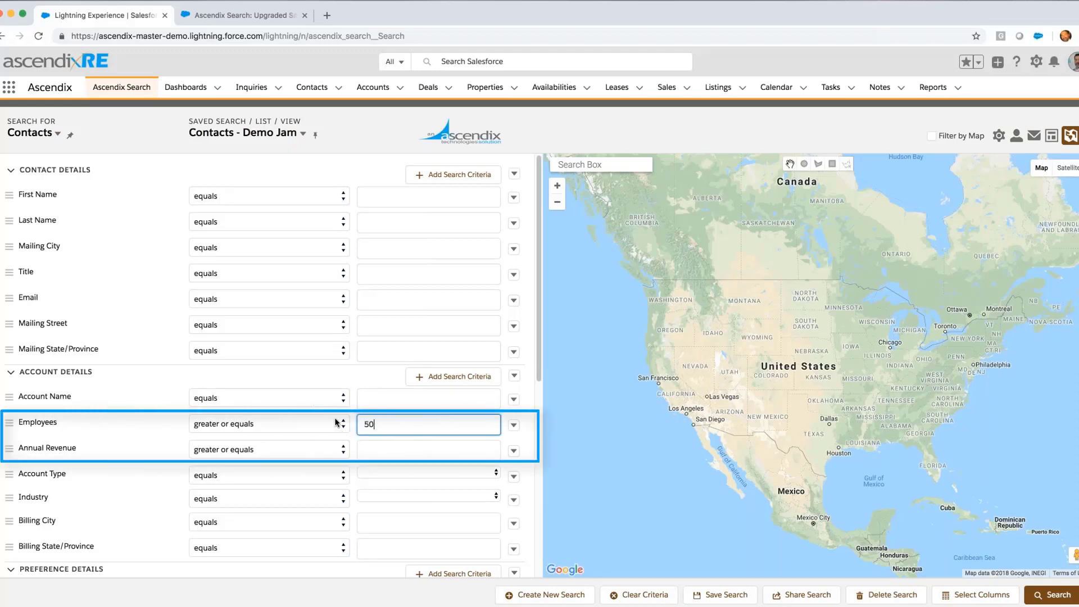
pyautogui.click(361, 449)
pyautogui.write('10,000,00')
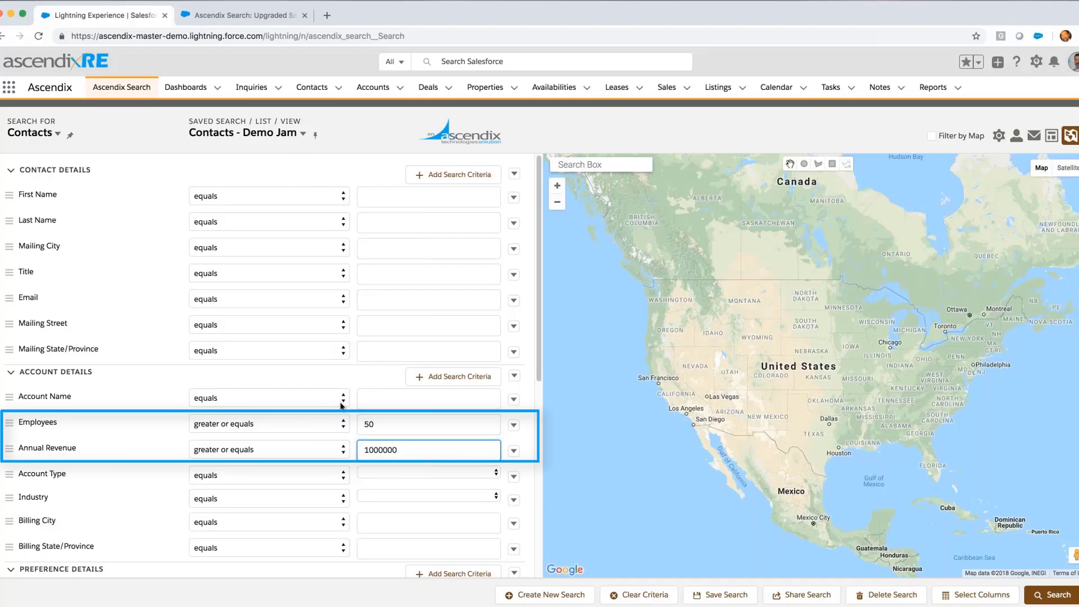
pyautogui.write('0')
pyautogui.press('Tab')
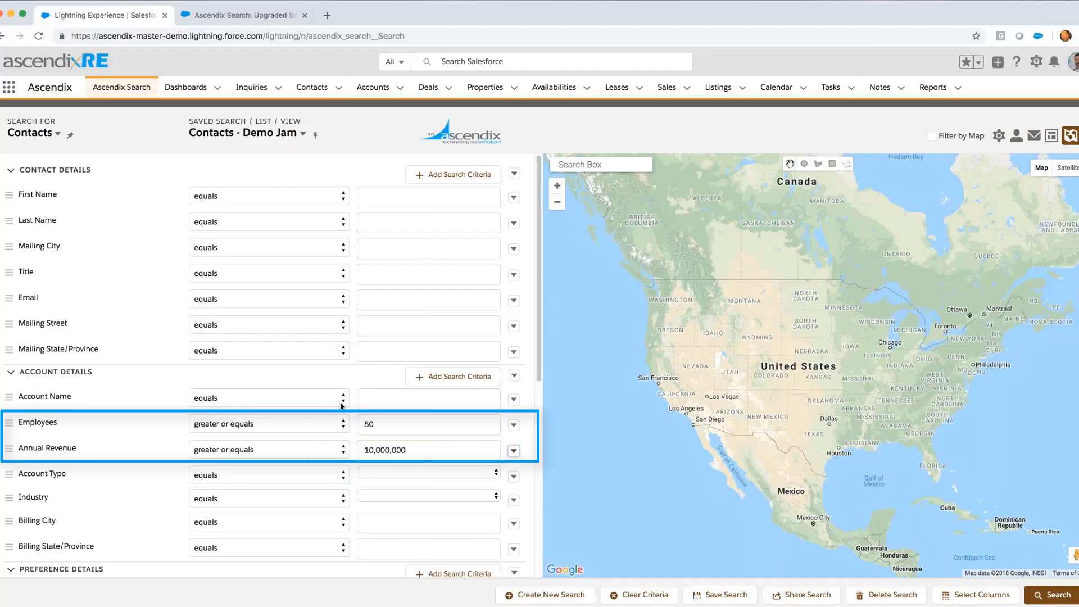
# - Run the contact search and export all 197 matching records to Excel
pyautogui.click(1051, 596)
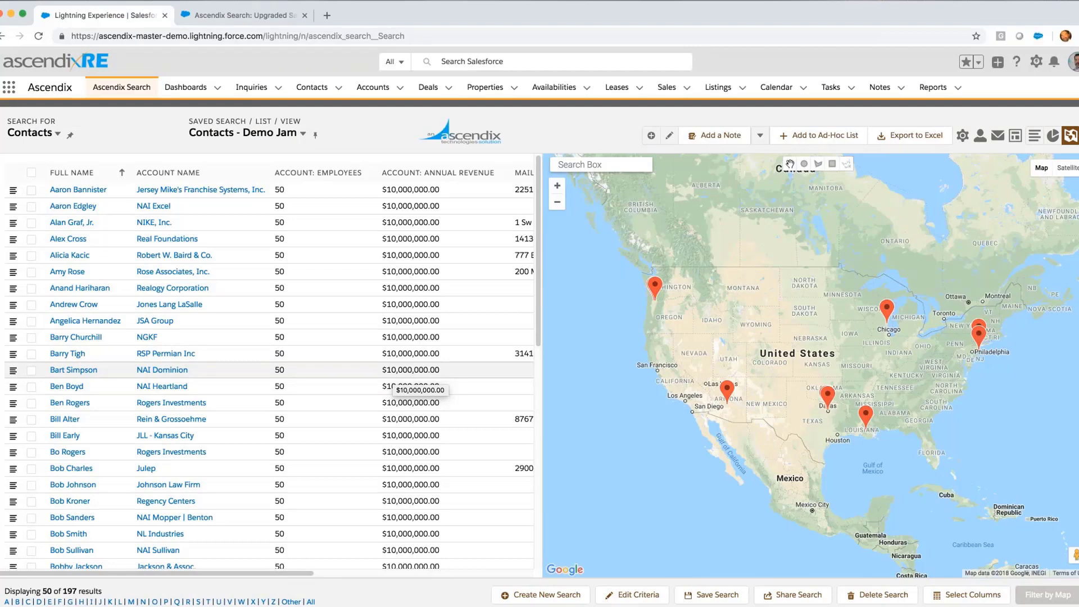
pyautogui.click(900, 136)
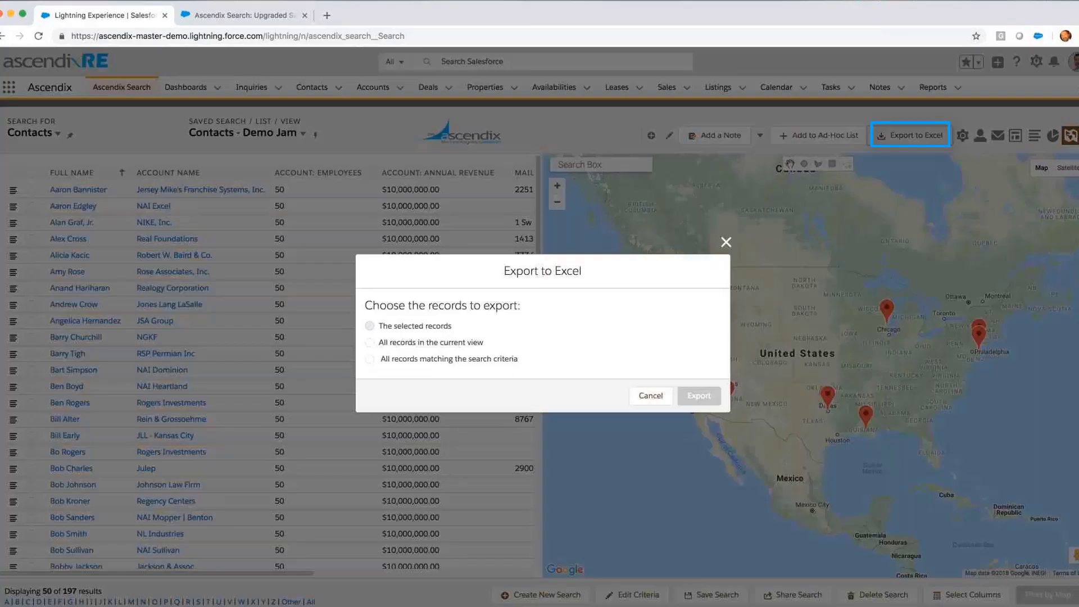
pyautogui.click(371, 360)
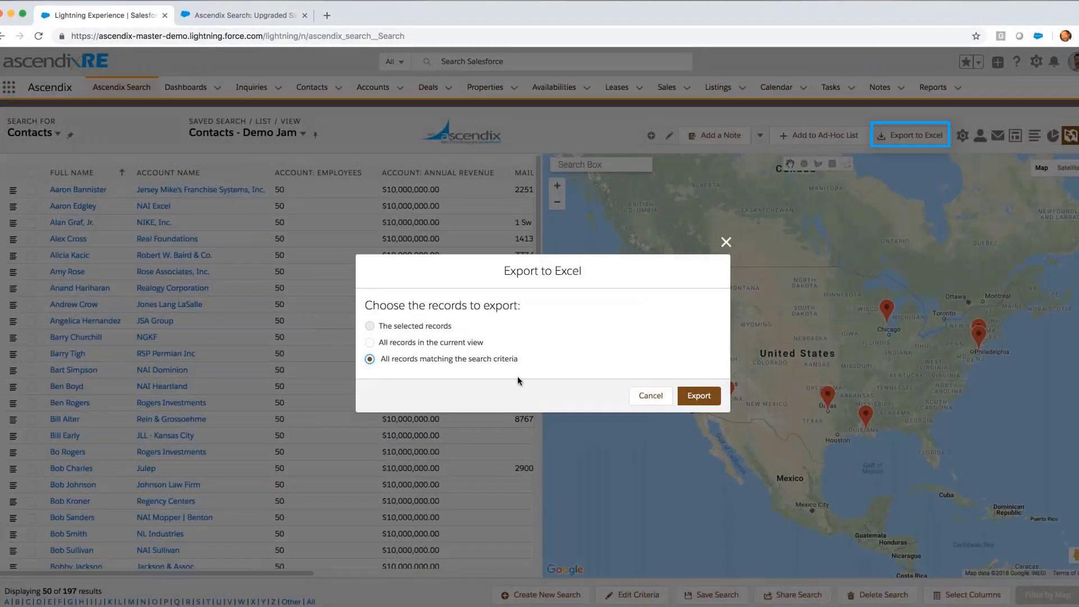
pyautogui.click(697, 395)
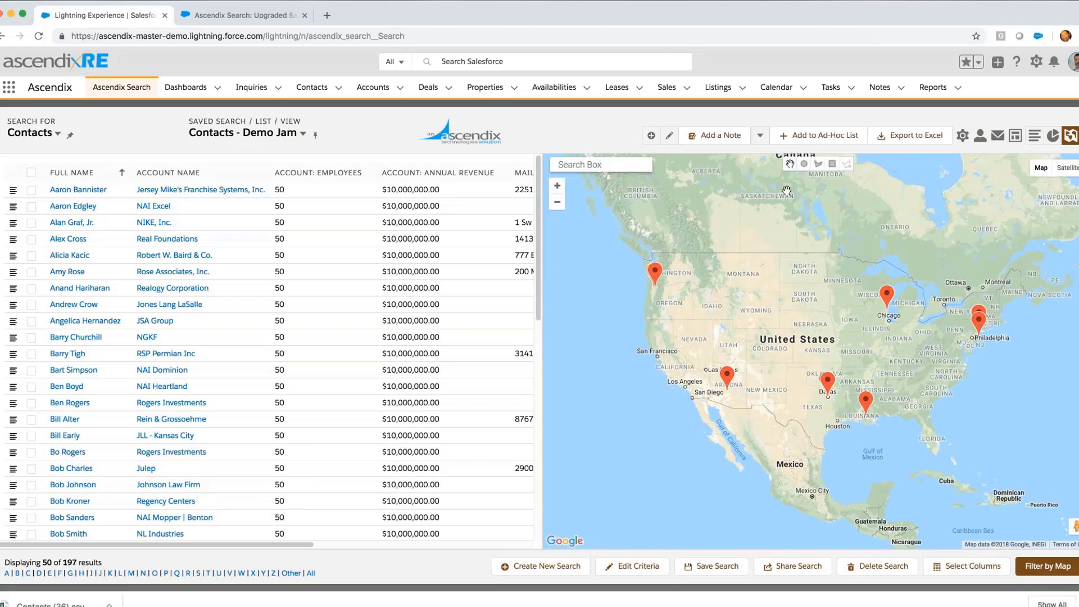
# - Draw a map rectangle from Texas to Georgia and filter results to the 19 contacts inside
pyautogui.click(833, 164)
pyautogui.moveTo(804, 367); pyautogui.dragTo(956, 438)
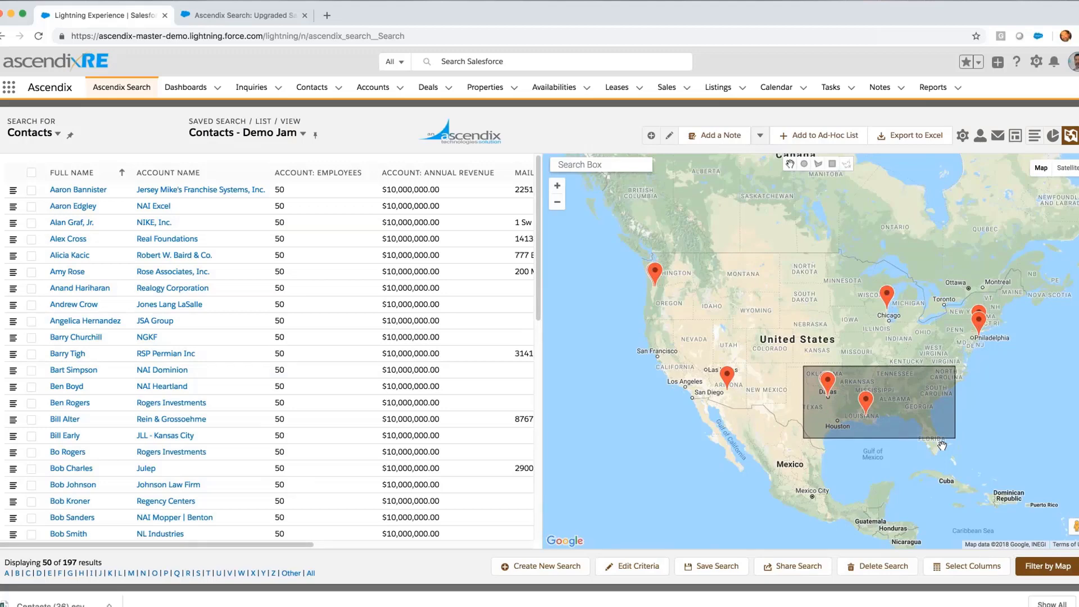
pyautogui.click(1033, 568)
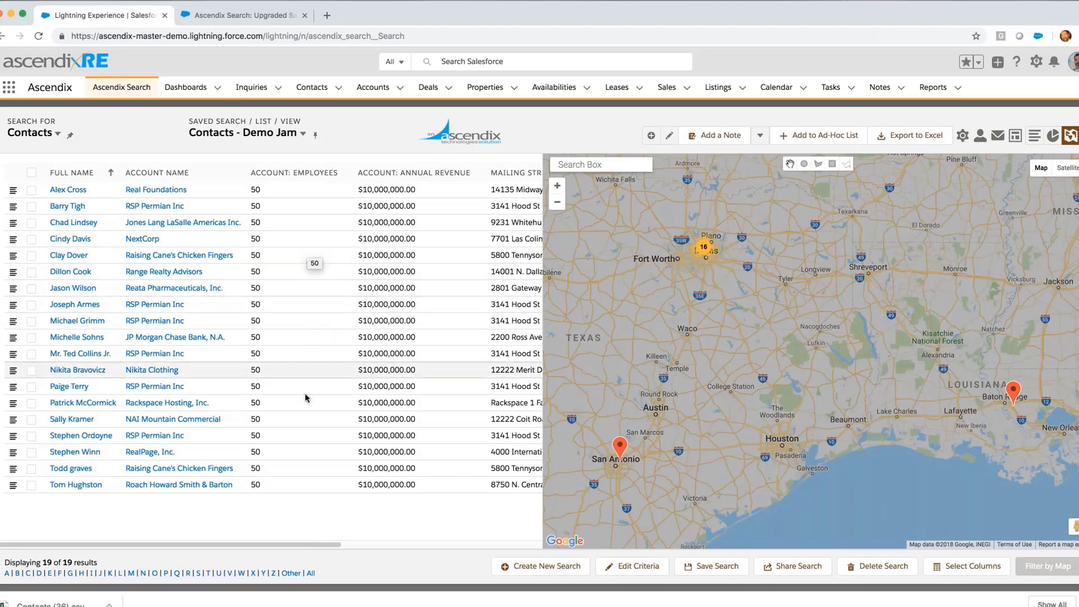
# - Add an Account: Industry column, moved up two places to sit after Account Name
pyautogui.click(970, 570)
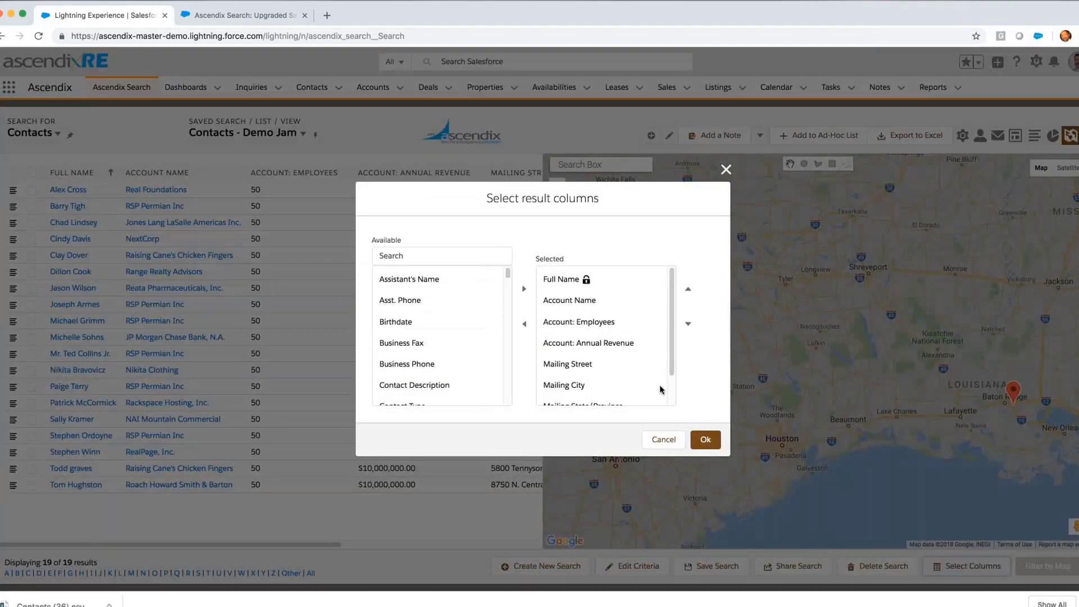
pyautogui.click(429, 258)
pyautogui.write('in')
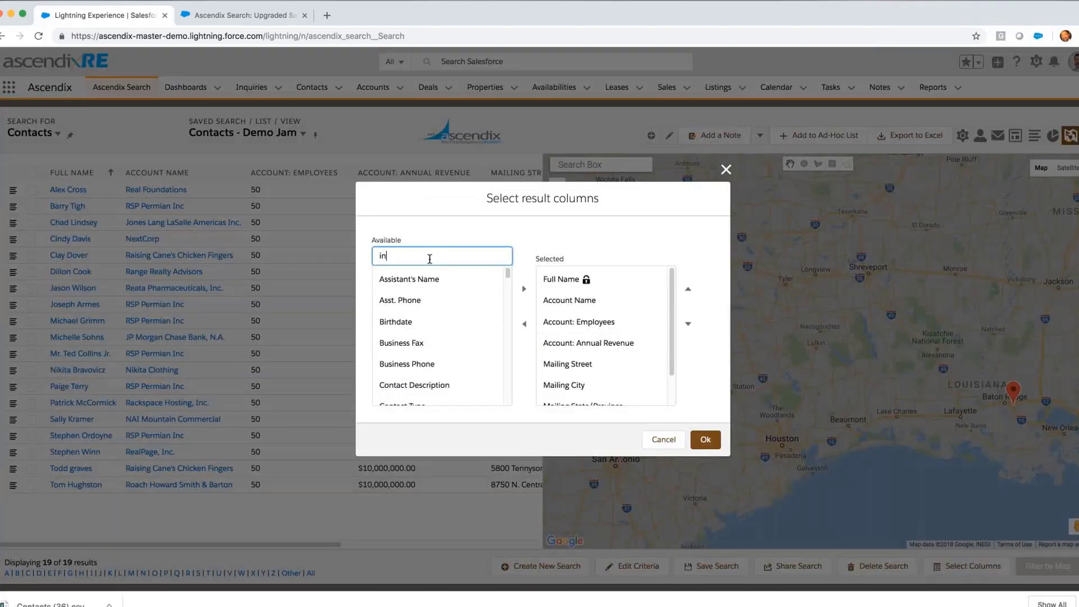
pyautogui.write('dust')
pyautogui.click(505, 290)
pyautogui.click(524, 289)
pyautogui.scroll(-4, 660, 395)
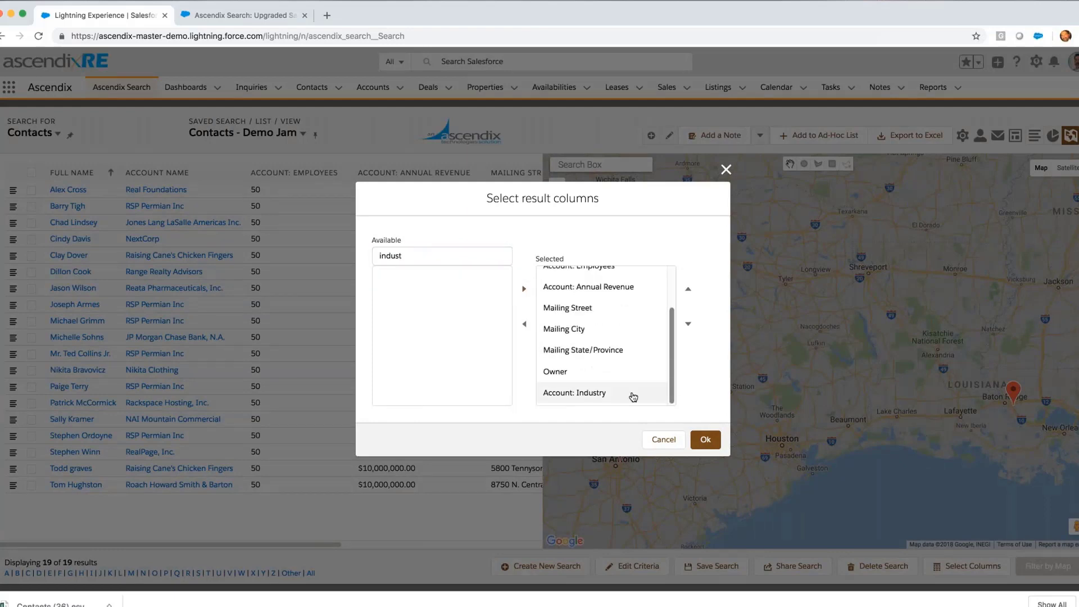
pyautogui.click(631, 393)
pyautogui.click(689, 289)
pyautogui.click(689, 289)
pyautogui.click(689, 289)
pyautogui.click(690, 289)
pyautogui.click(689, 289)
pyautogui.click(689, 289)
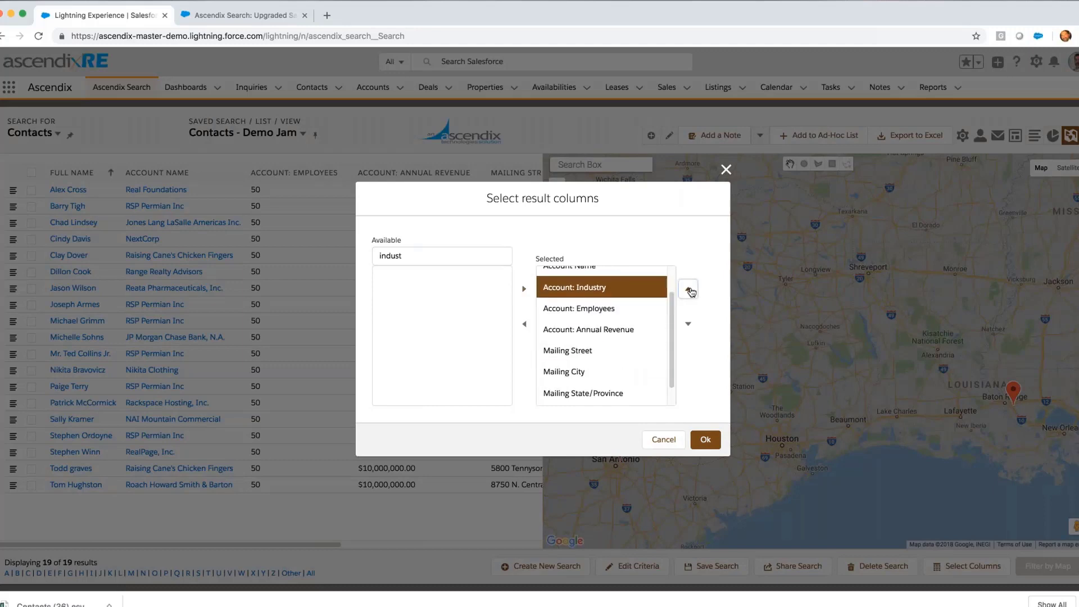
pyautogui.click(705, 439)
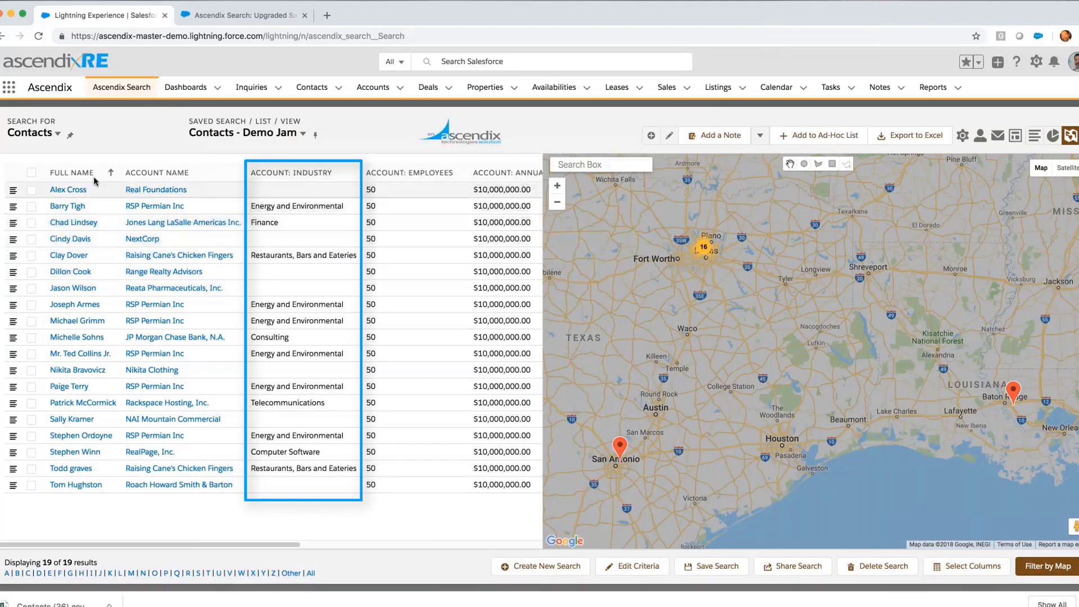
# - Create a 'Prospecting Call' event starting Oct 26, 2018 for all 19 listed contacts
pyautogui.click(31, 173)
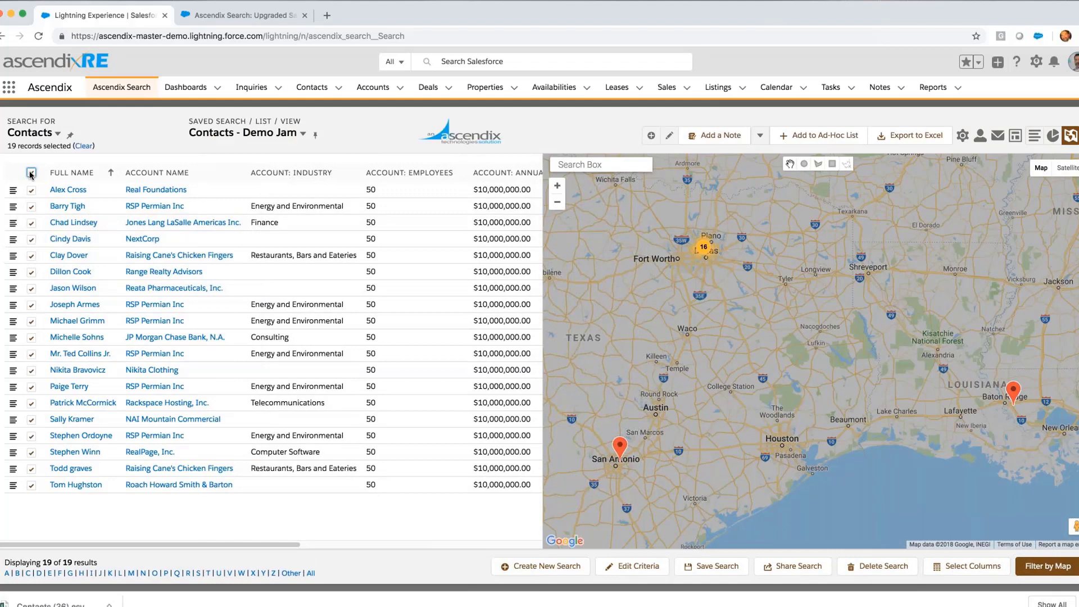
pyautogui.click(759, 138)
pyautogui.click(725, 154)
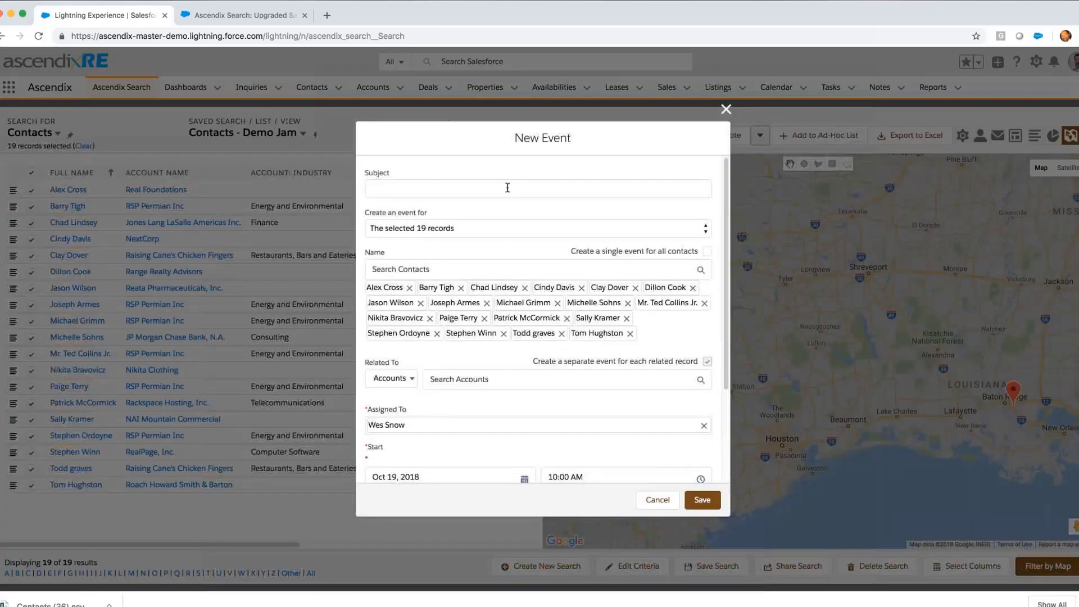
pyautogui.click(506, 187)
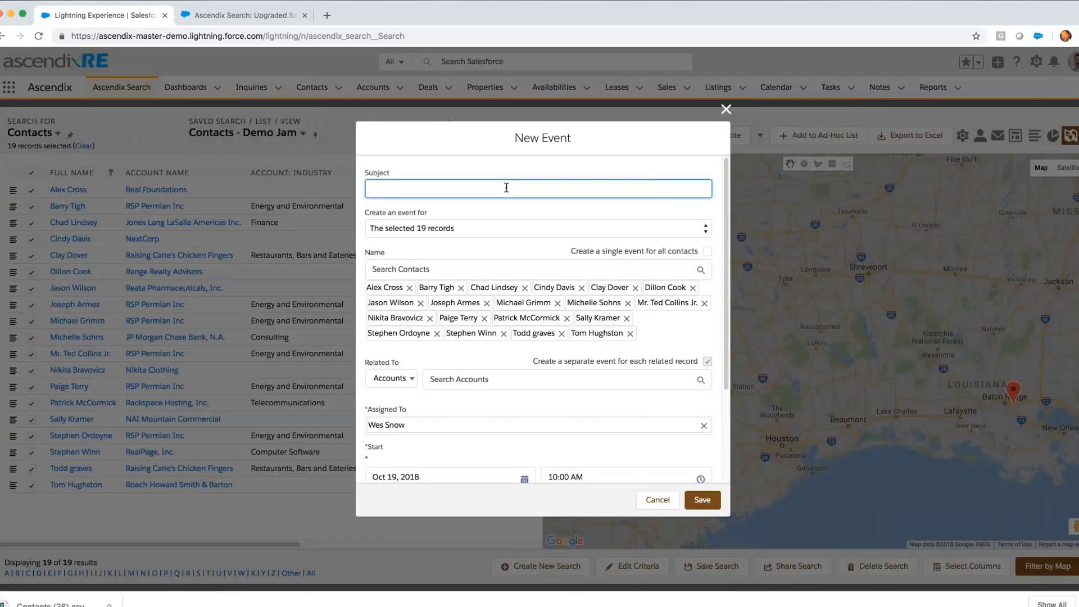
pyautogui.write('Prospecting Call')
pyautogui.click(525, 479)
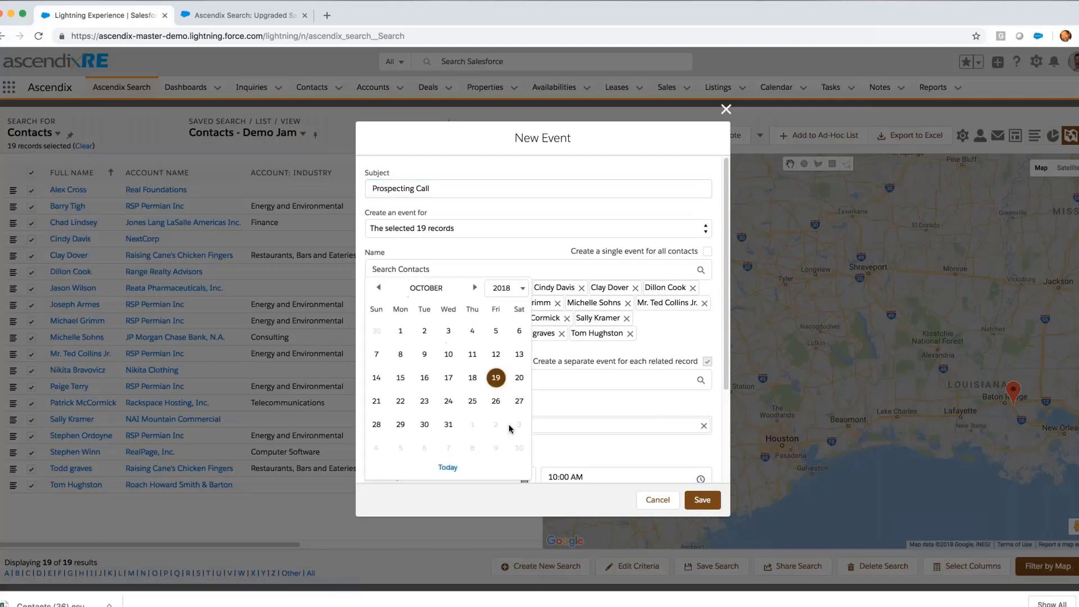
pyautogui.click(495, 400)
pyautogui.click(703, 499)
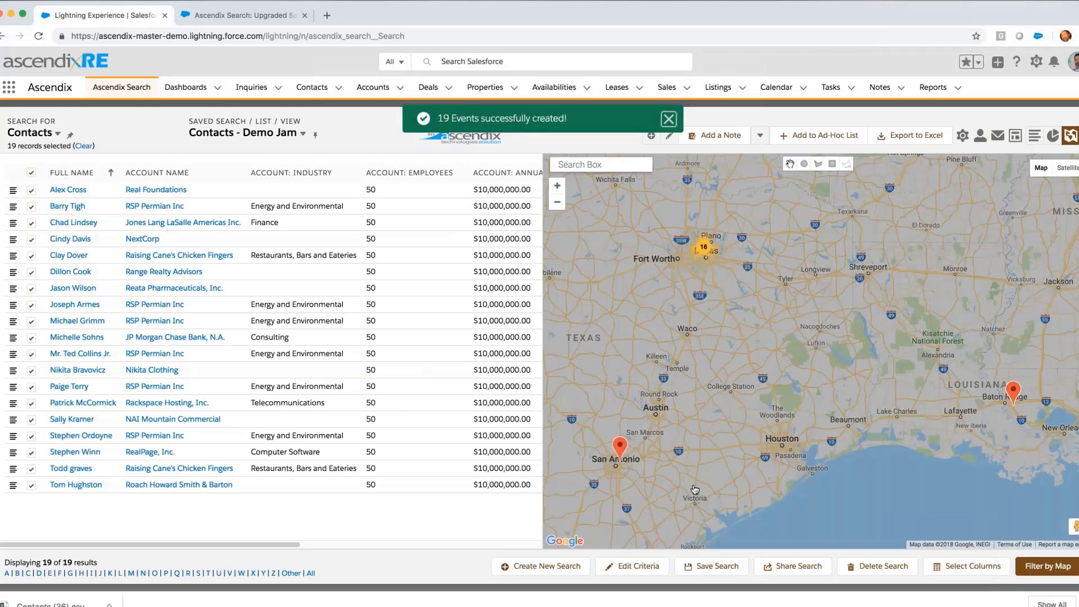
# - Open the first contact's record beside the list and browse its Details, Activity and Notes tabs
pyautogui.click(228, 191)
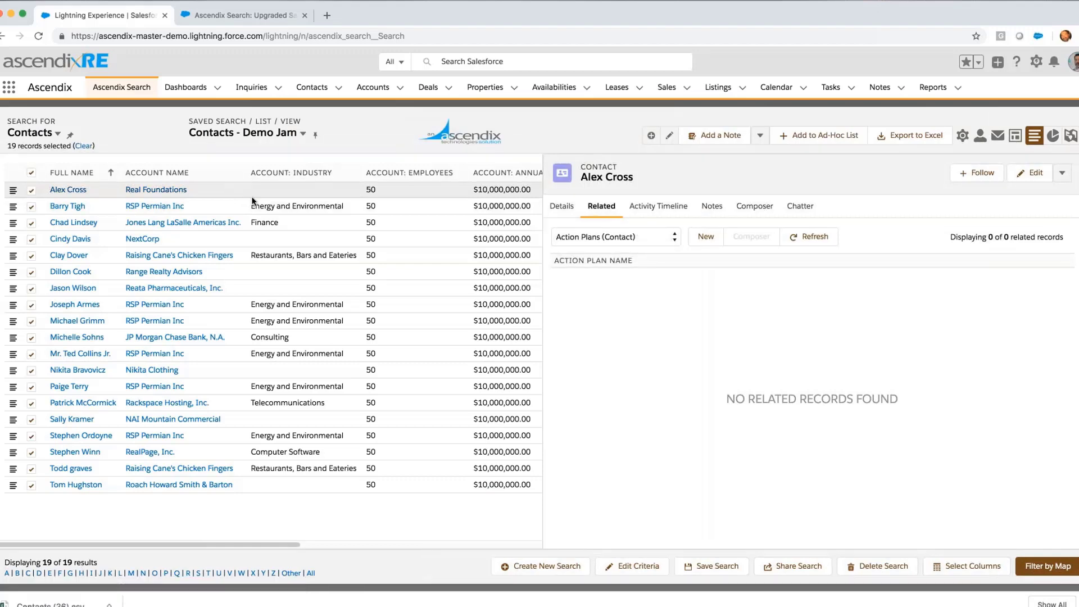
pyautogui.click(569, 209)
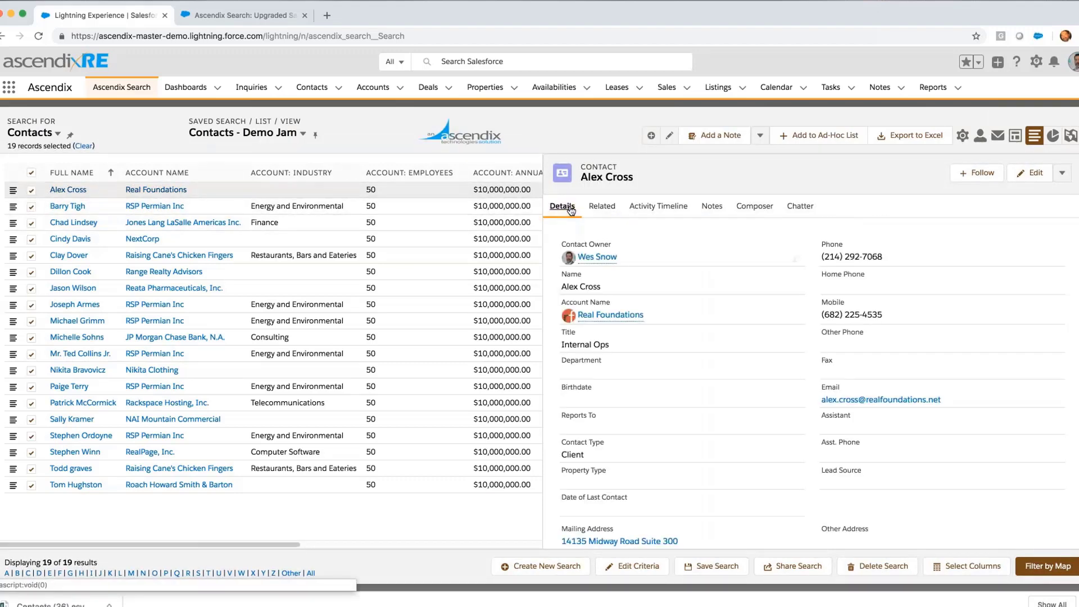
pyautogui.click(655, 207)
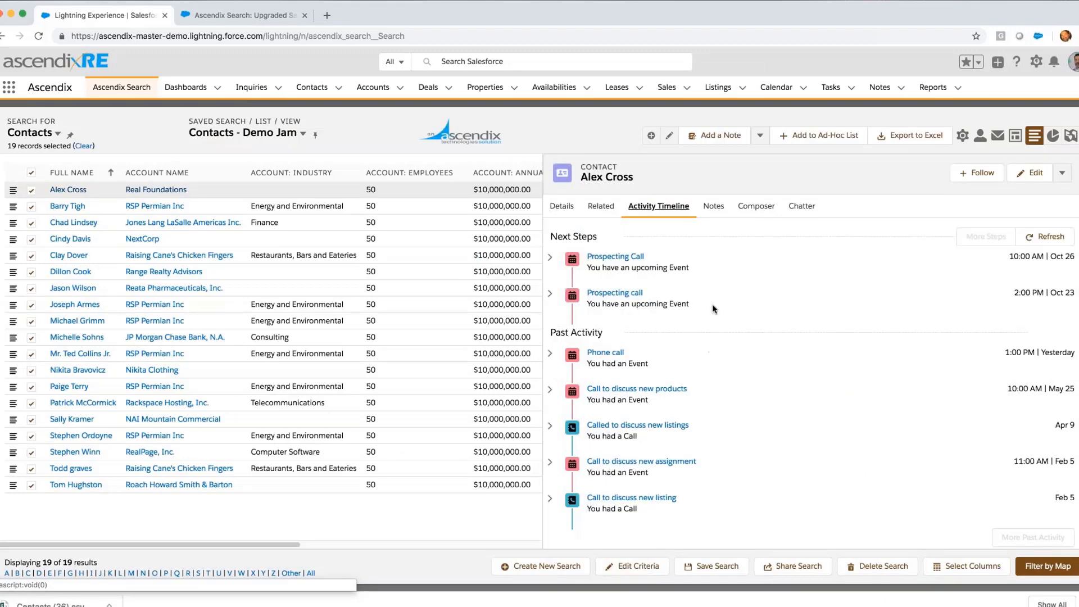
pyautogui.click(713, 207)
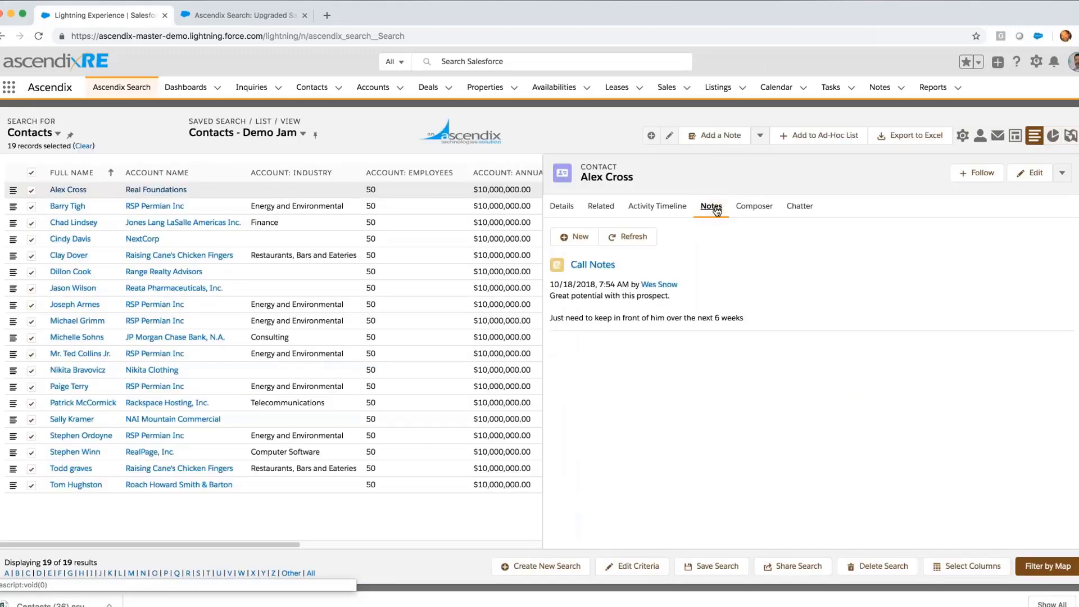
# - Switch the side panel to another contact and view their details (Information Systems Analyst, Tenant)
pyautogui.click(1063, 175)
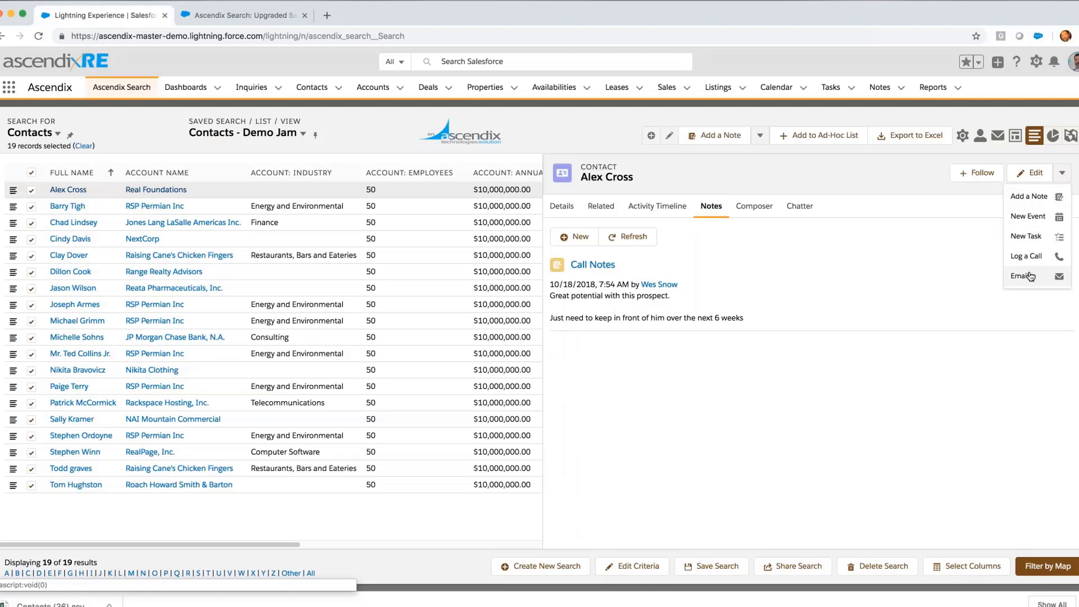
pyautogui.click(391, 211)
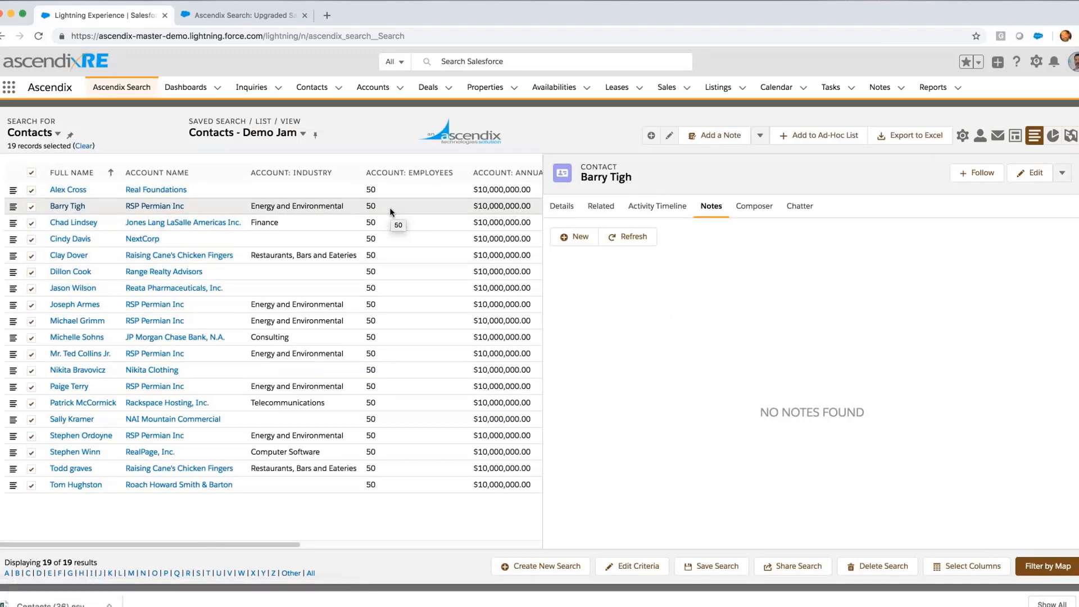
pyautogui.click(561, 206)
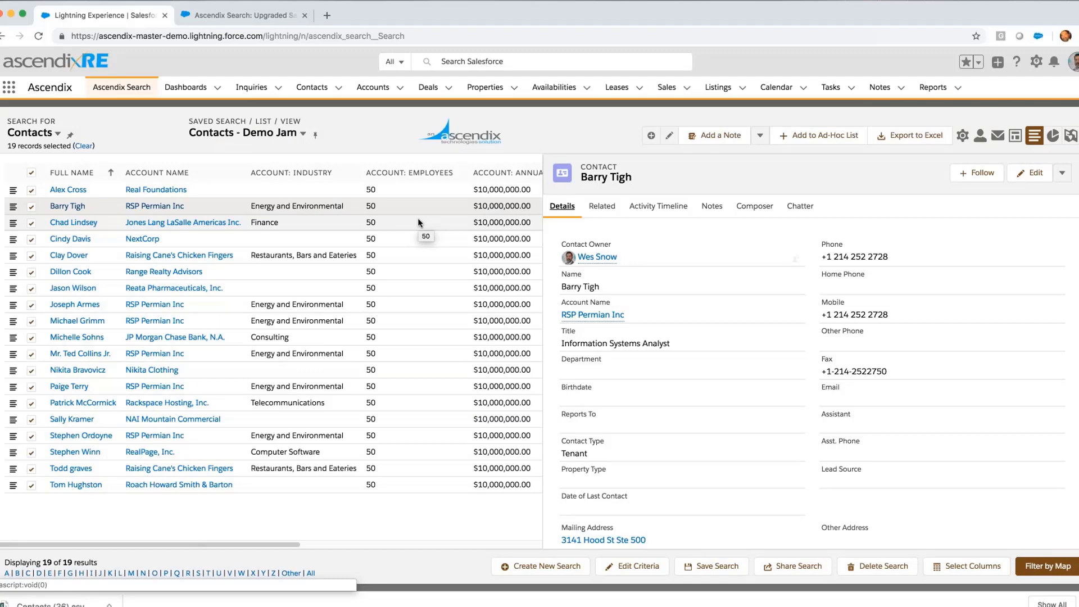
# - Re-run the search, show charts, filter to the Finance slice and select all 17 contacts
pyautogui.click(624, 565)
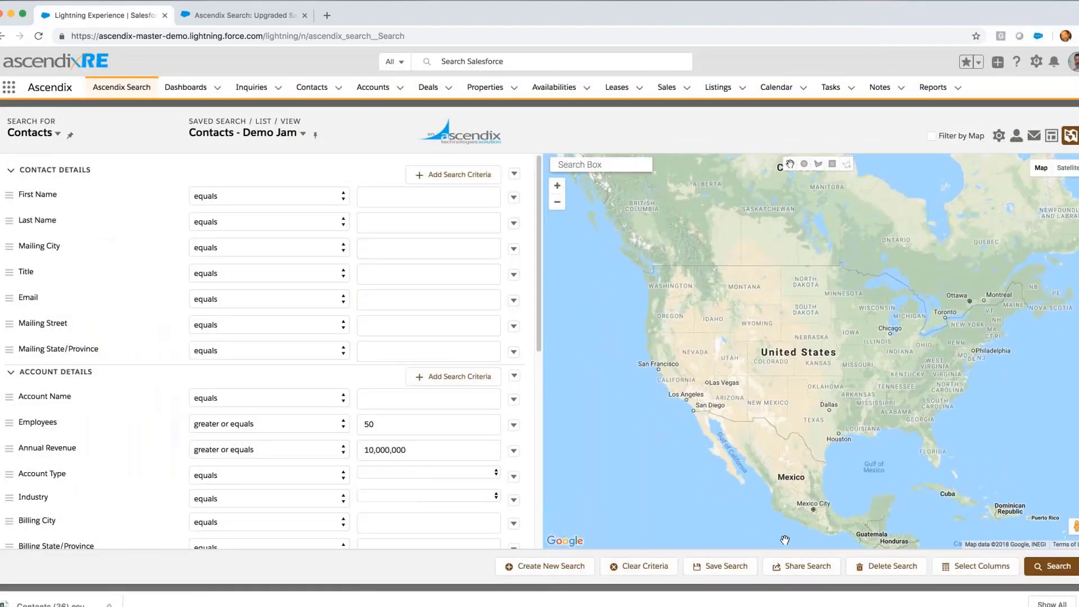
pyautogui.click(1057, 567)
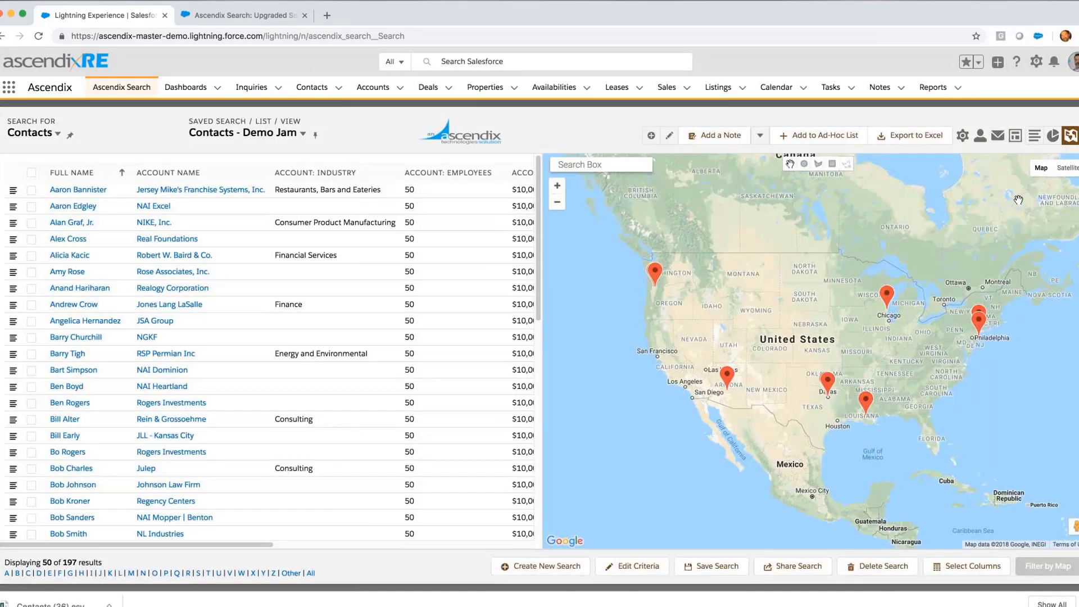
pyautogui.click(1052, 141)
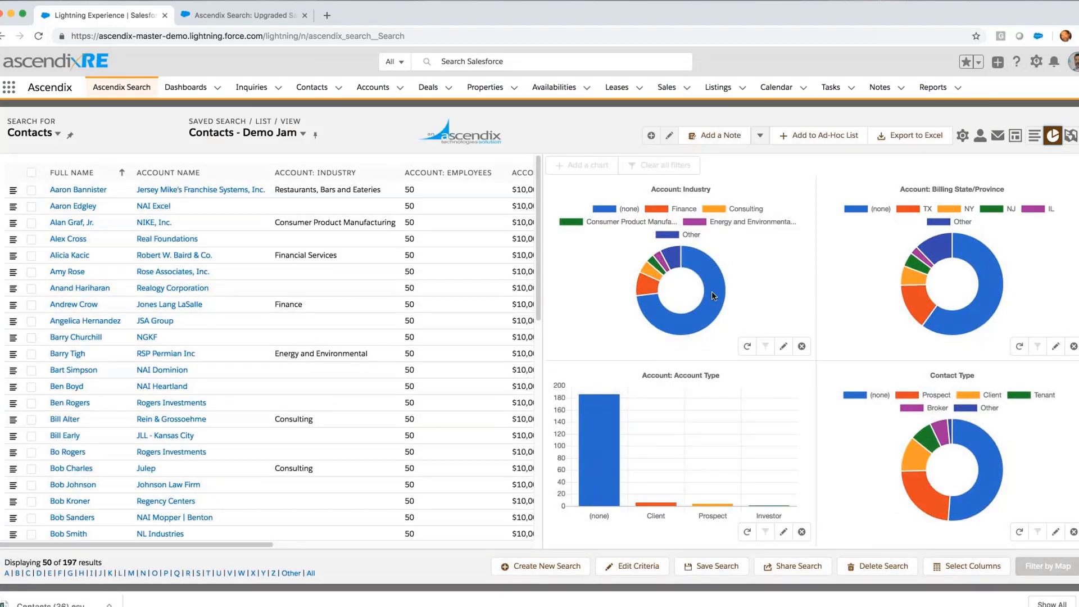
pyautogui.click(648, 287)
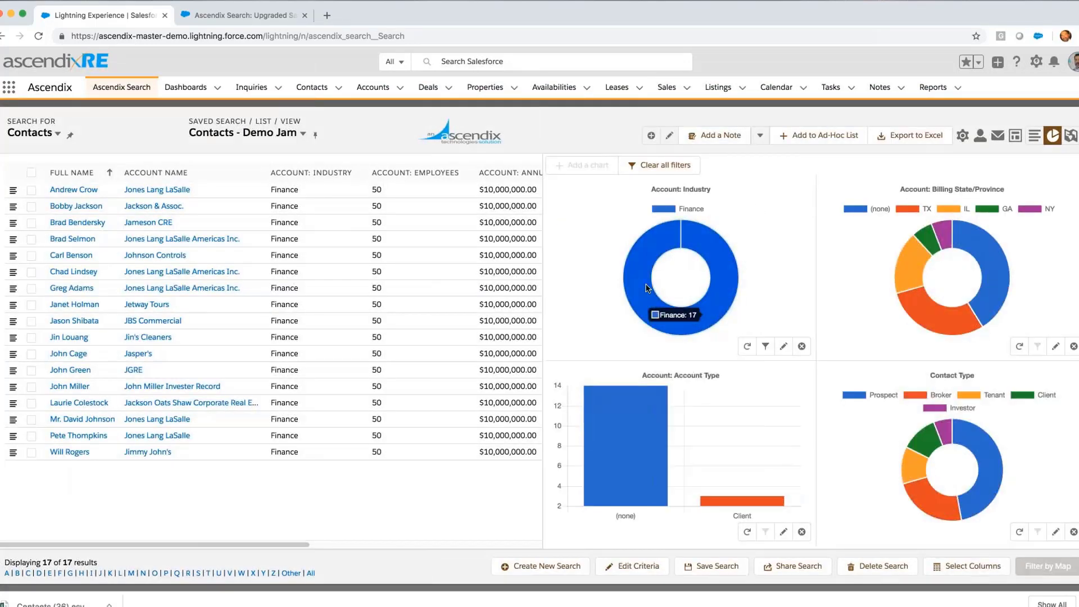
pyautogui.click(32, 172)
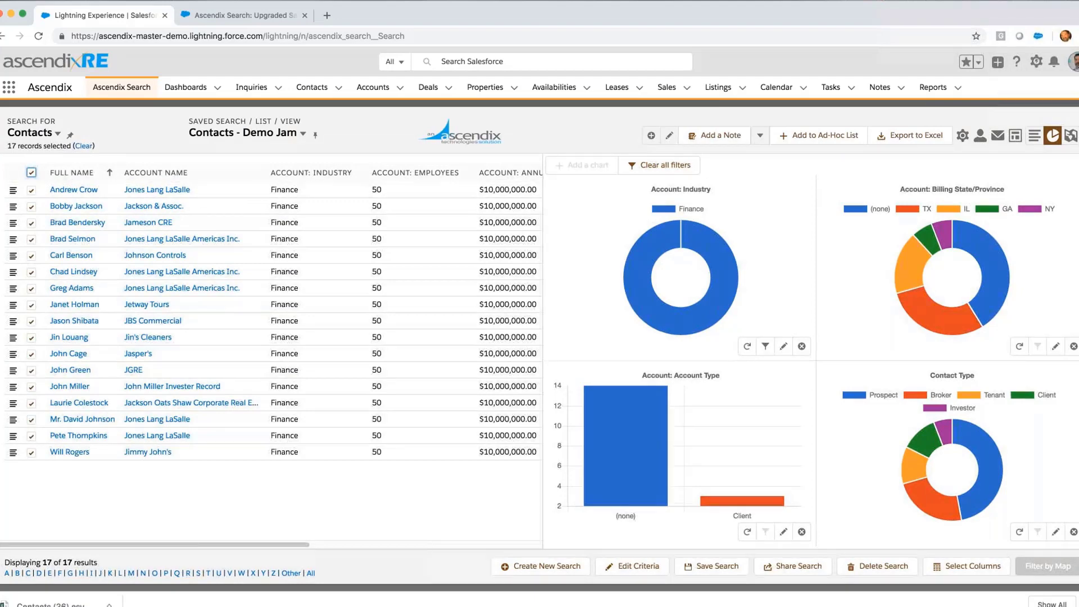
pyautogui.click(997, 140)
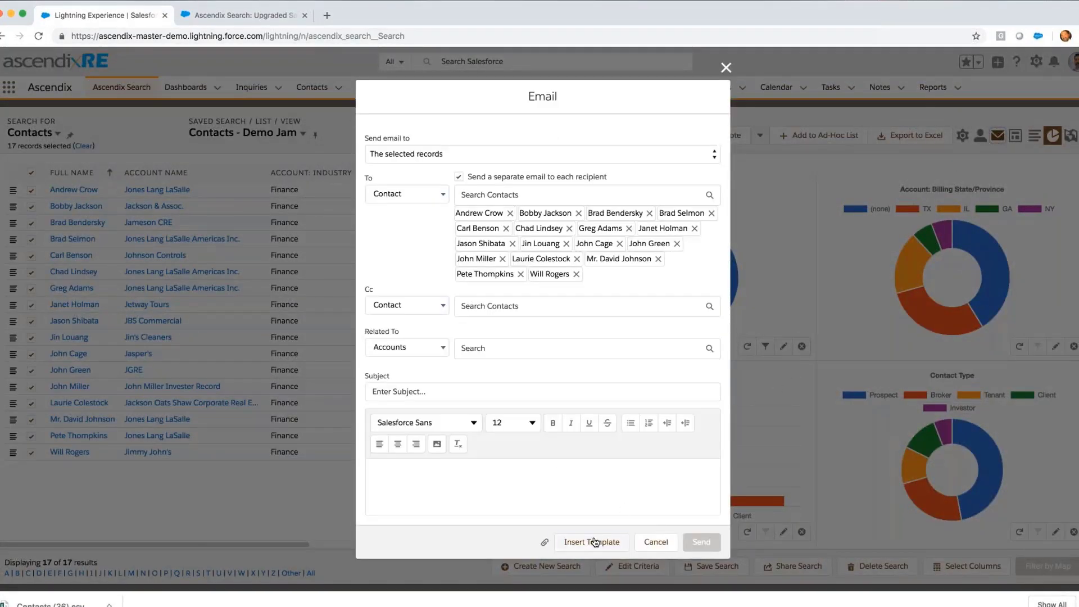
pyautogui.click(560, 541)
pyautogui.click(522, 328)
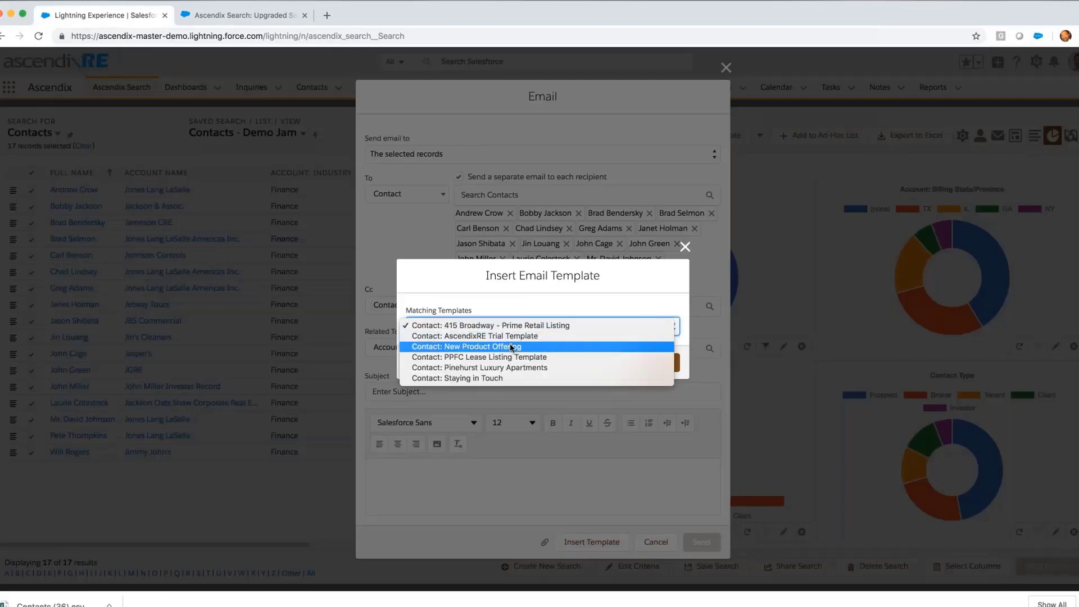
pyautogui.click(512, 347)
pyautogui.click(657, 363)
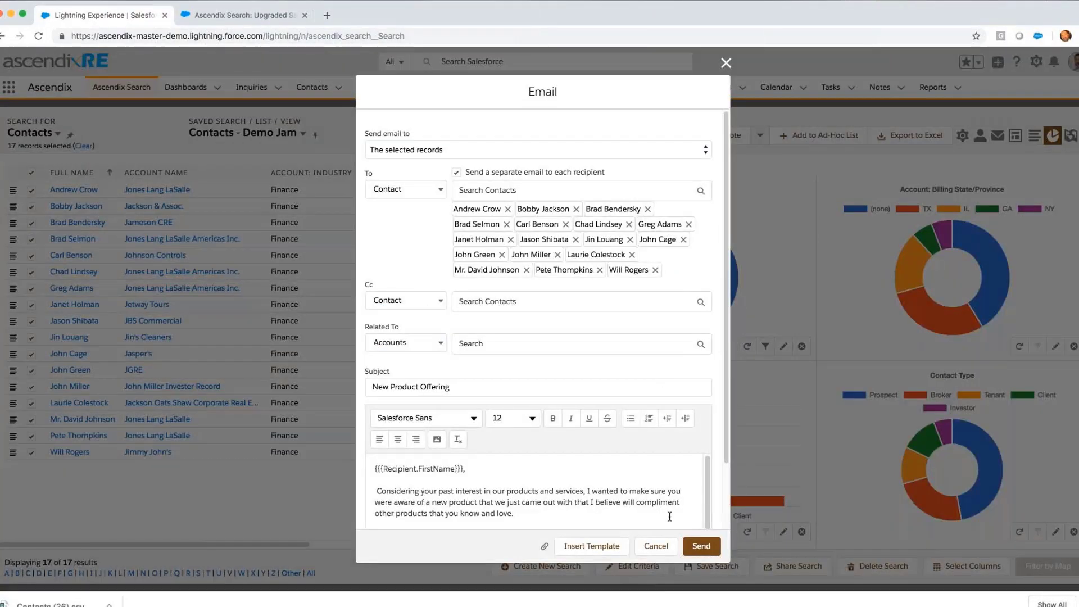
pyautogui.click(665, 548)
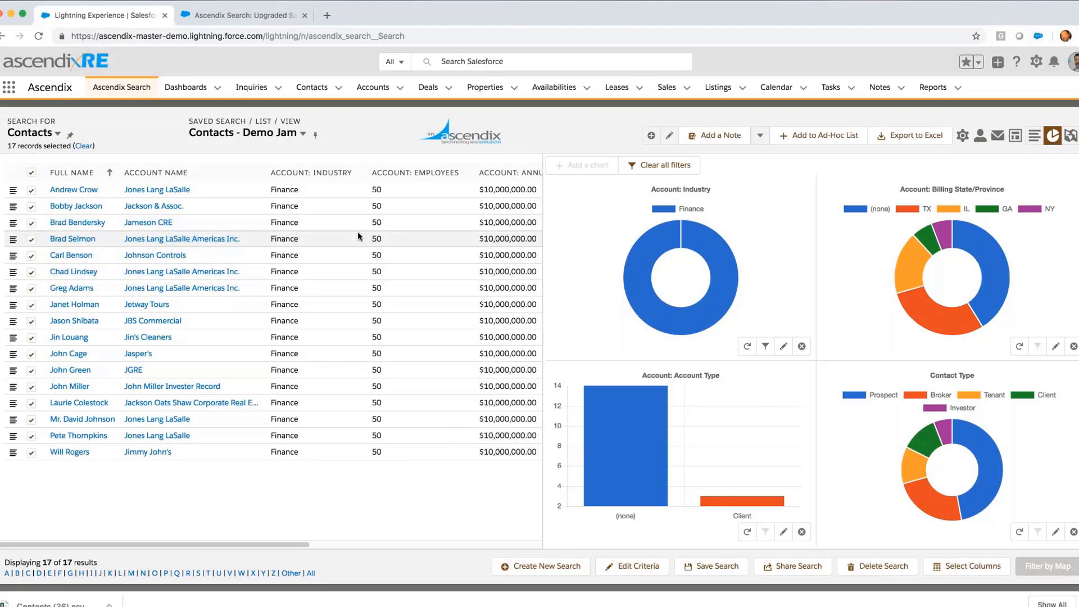
# - Save the 17 selected contacts to a new ad-hoc list named 'Finance Saapshot Prospects'
pyautogui.click(814, 145)
pyautogui.click(410, 363)
pyautogui.write('Finance Saapshot Pros')
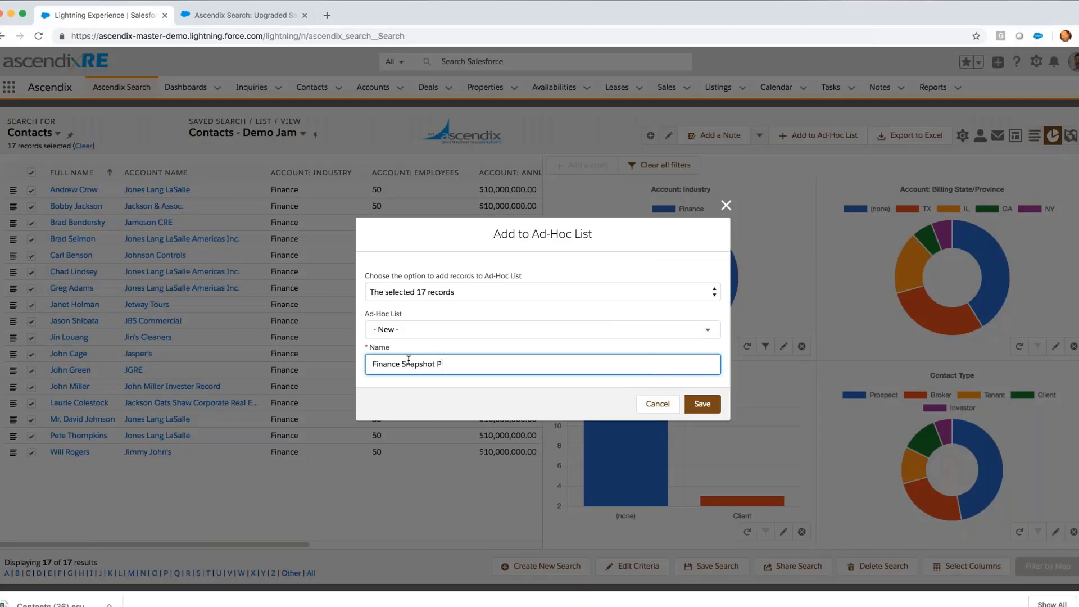
pyautogui.write('pects')
pyautogui.click(702, 404)
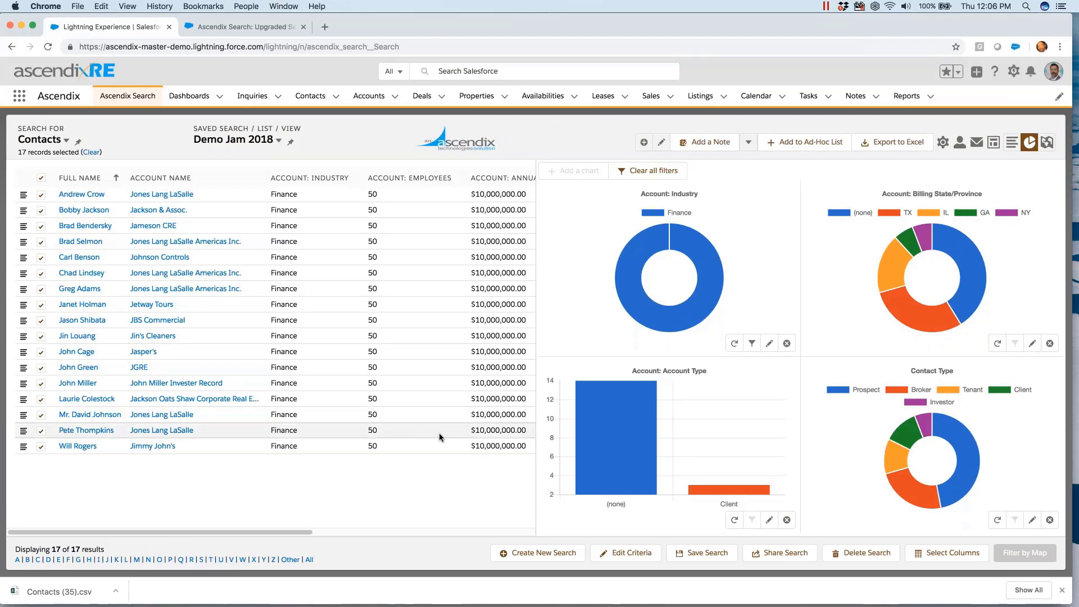
# - Switch the panel beside the Finance contacts from charts to the map view
pyautogui.click(1046, 151)
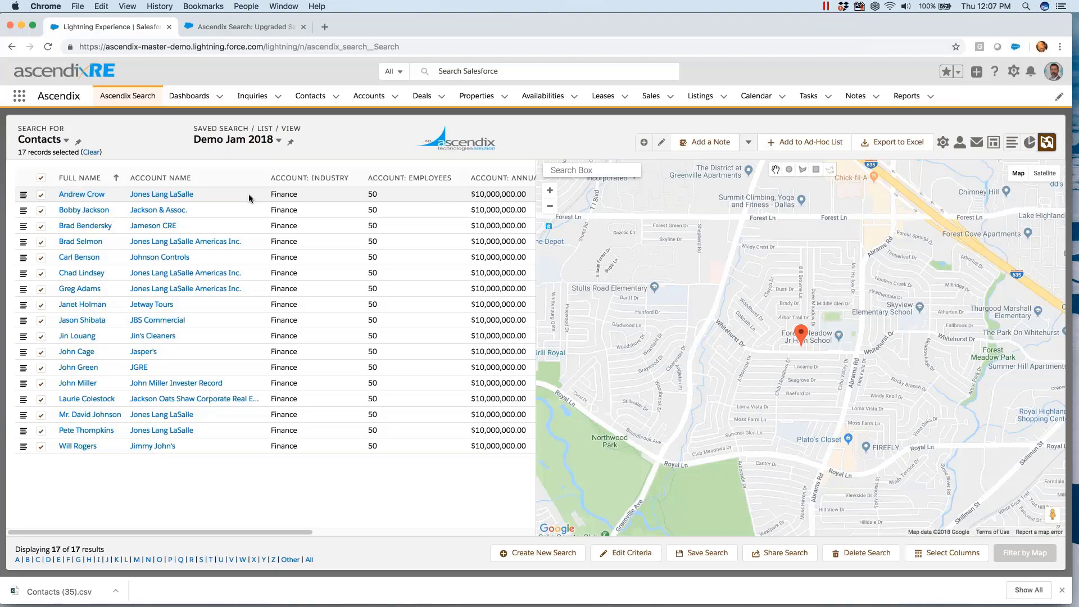
# - Open a contact's record beside the list and show its Details tab
pyautogui.click(250, 198)
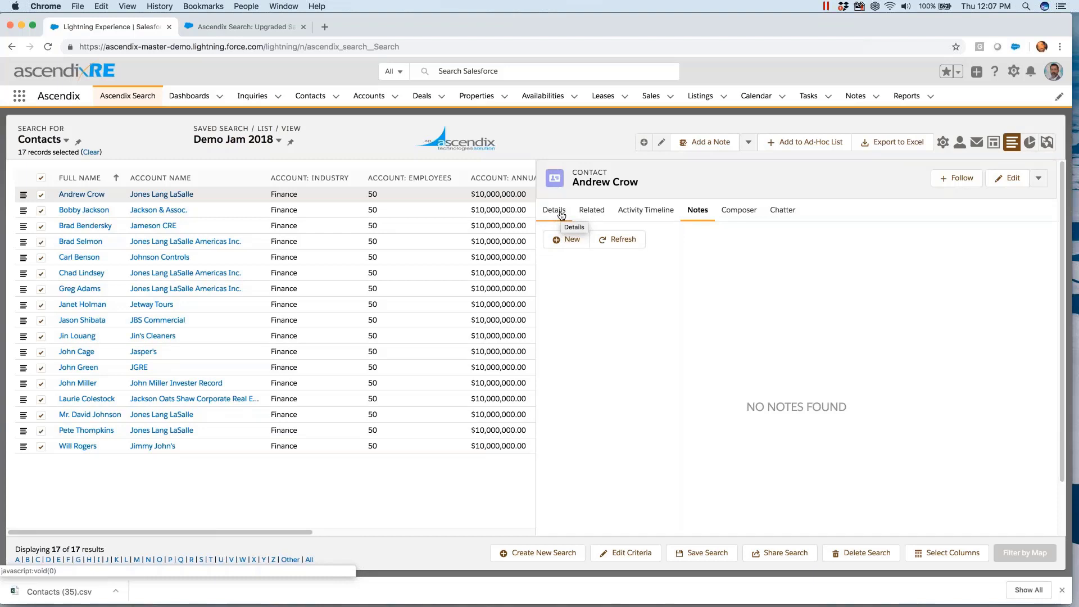
pyautogui.click(555, 210)
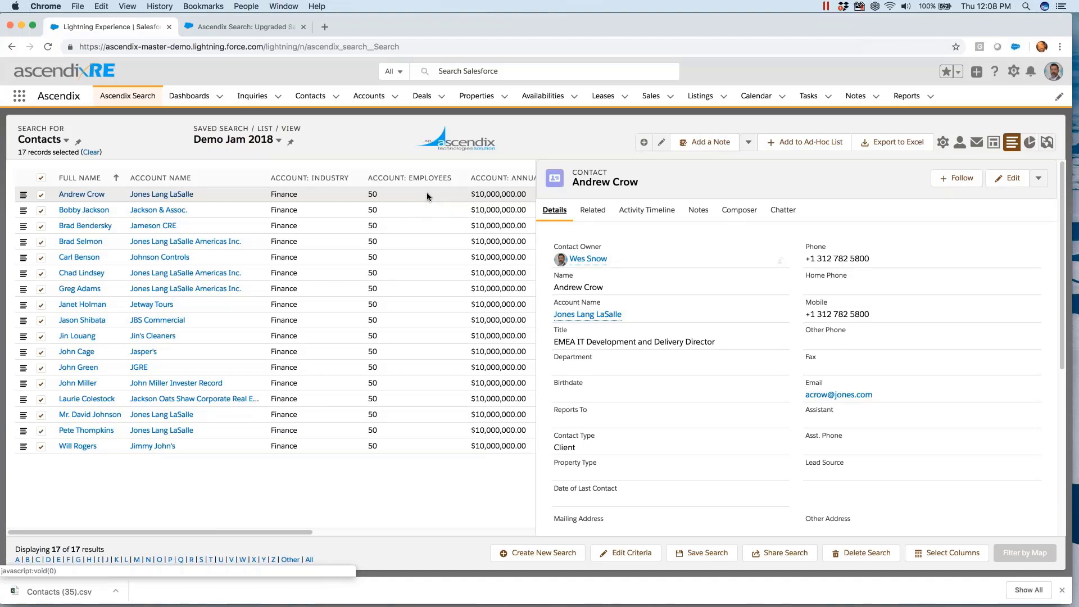
# - Rerun the Demo Jam 2018 search for 197 contacts and show the first contact's details
pyautogui.click(621, 555)
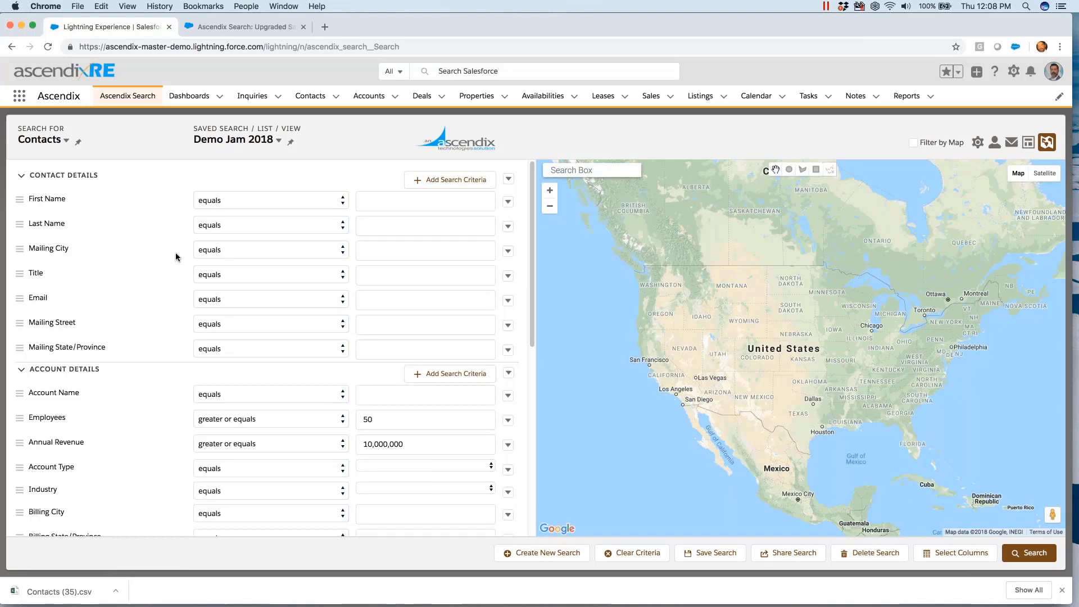
pyautogui.click(1018, 557)
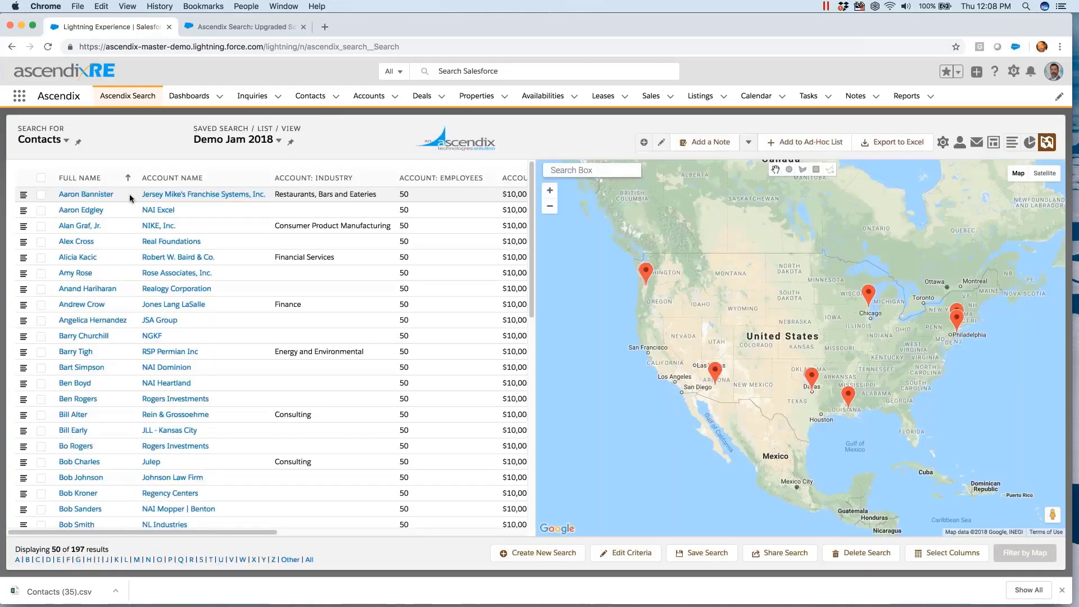
pyautogui.click(130, 195)
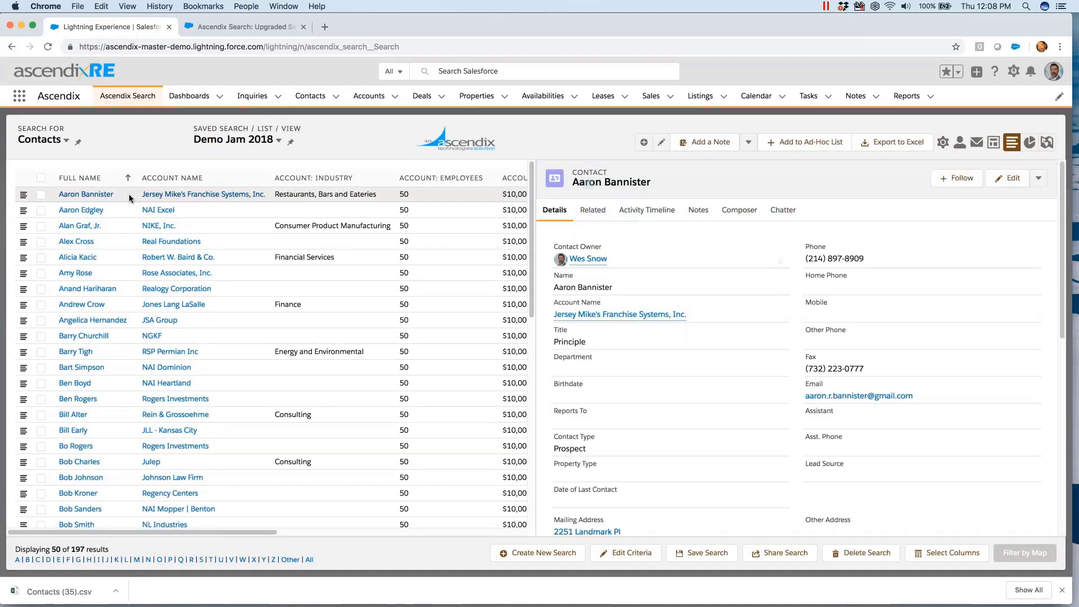